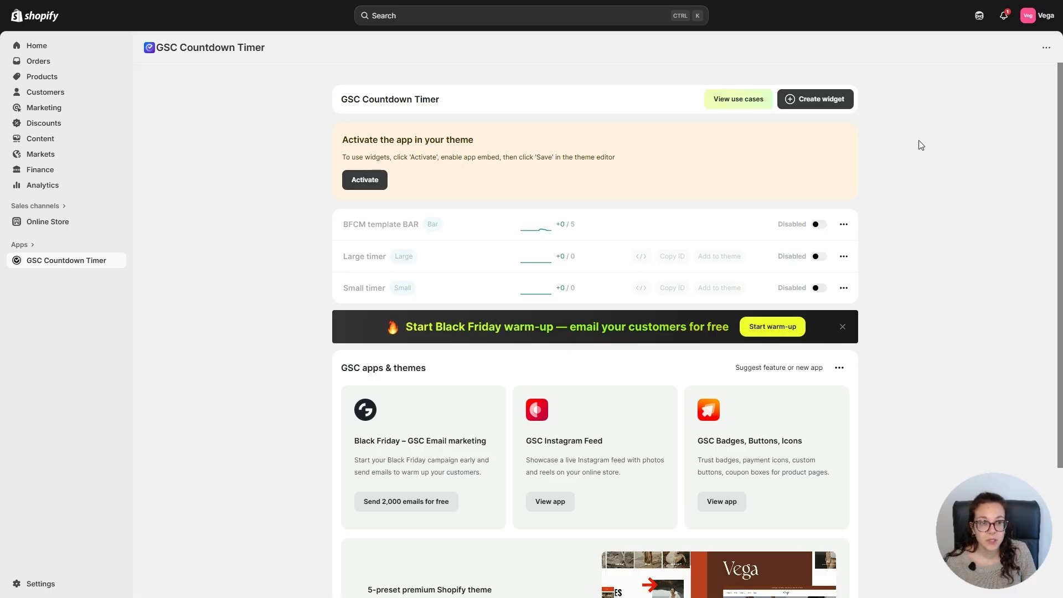
# Create a new Bar countdown widget and apply the orange-and-red gradient preset to it.
pyautogui.click(812, 107)
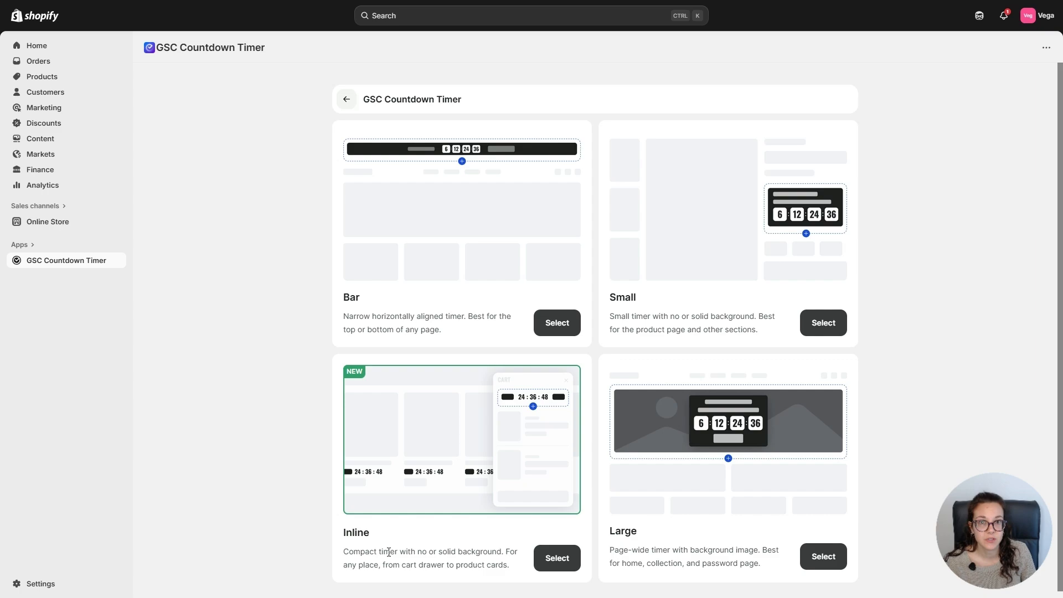
pyautogui.click(558, 328)
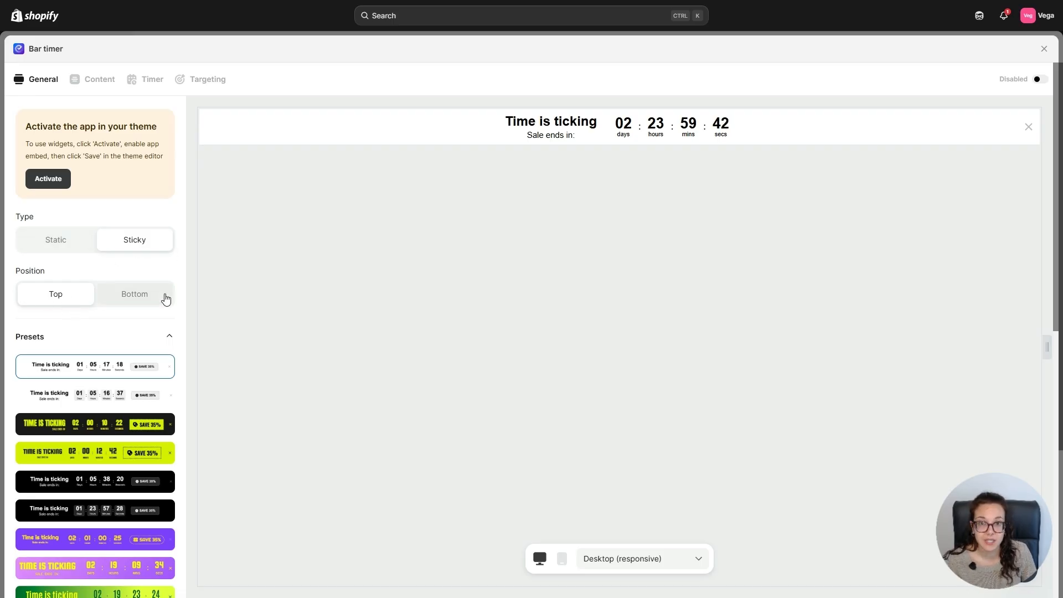
pyautogui.scroll(-4, 107, 297)
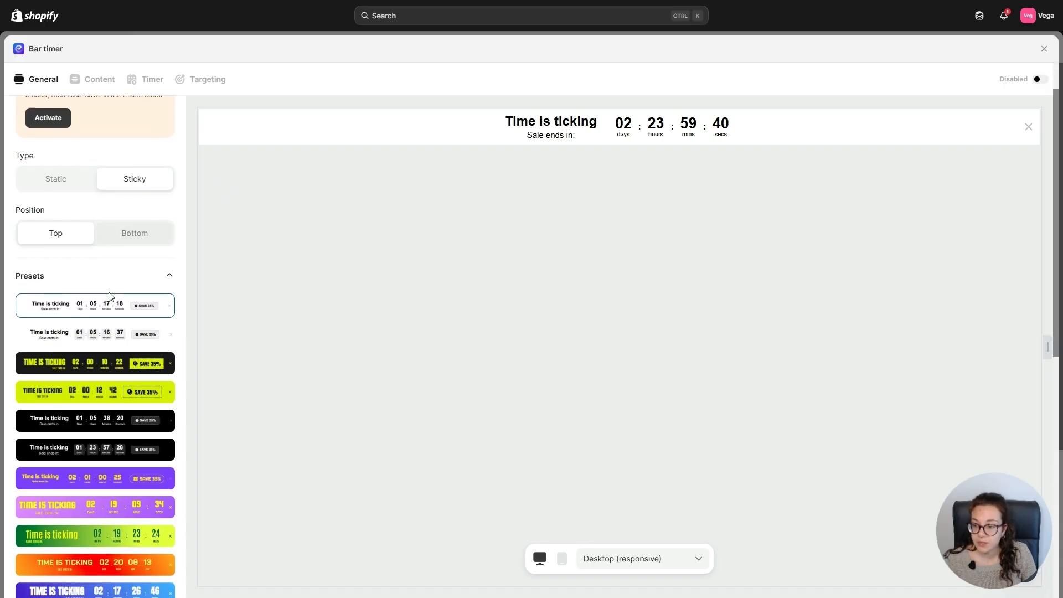
pyautogui.scroll(-1, 109, 297)
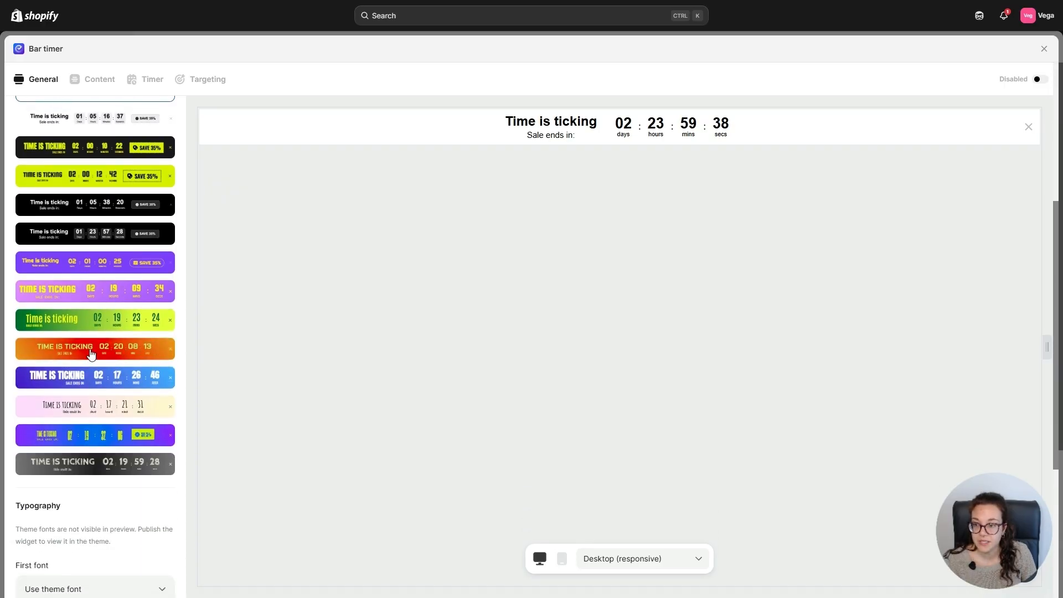
pyautogui.click(91, 353)
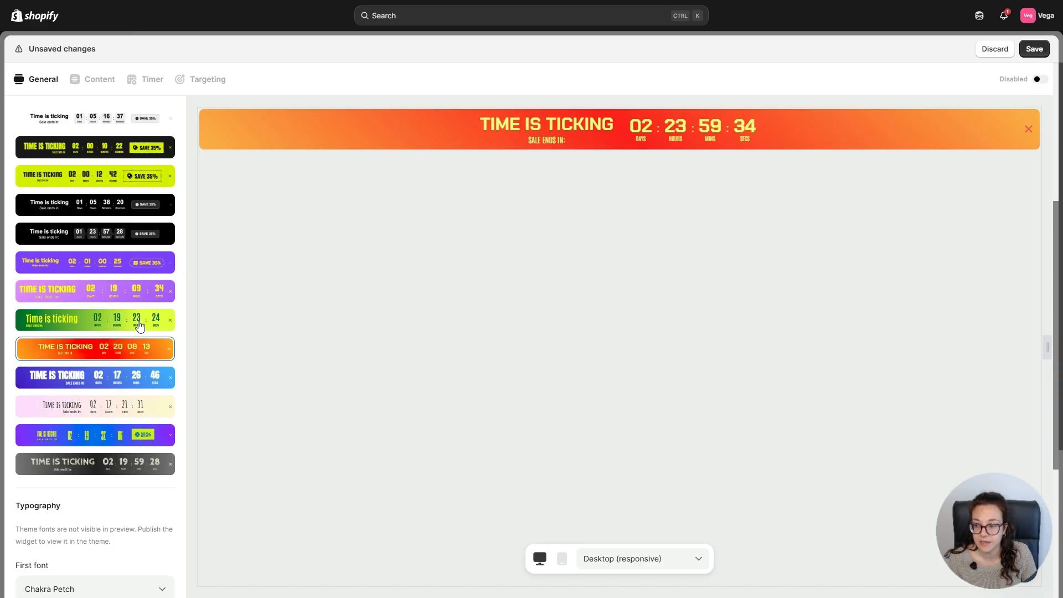
# Set the bar timer's first font to Oswald.
pyautogui.scroll(-5, 99, 332)
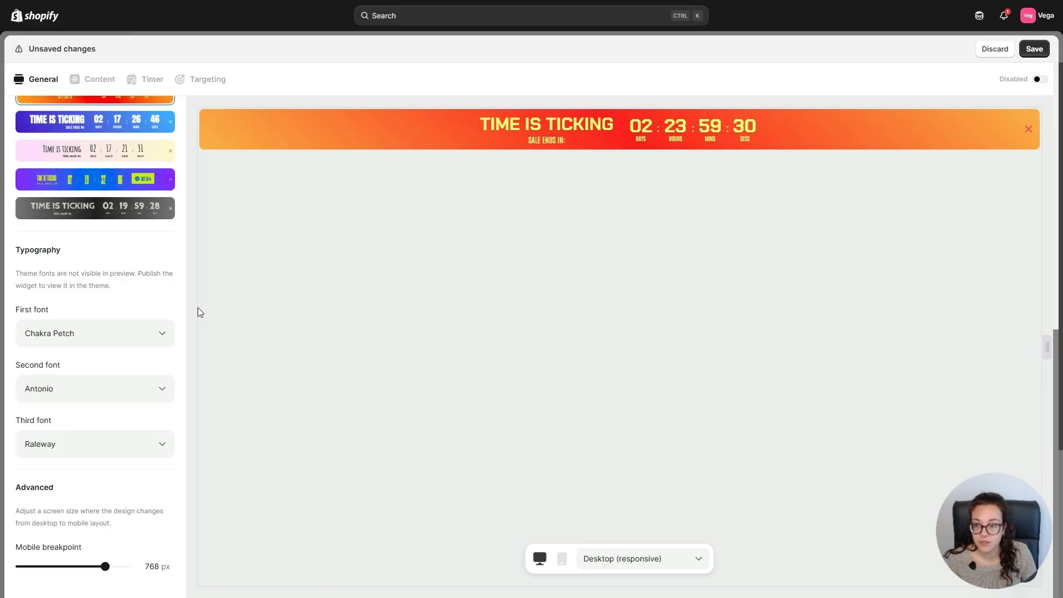
pyautogui.click(105, 339)
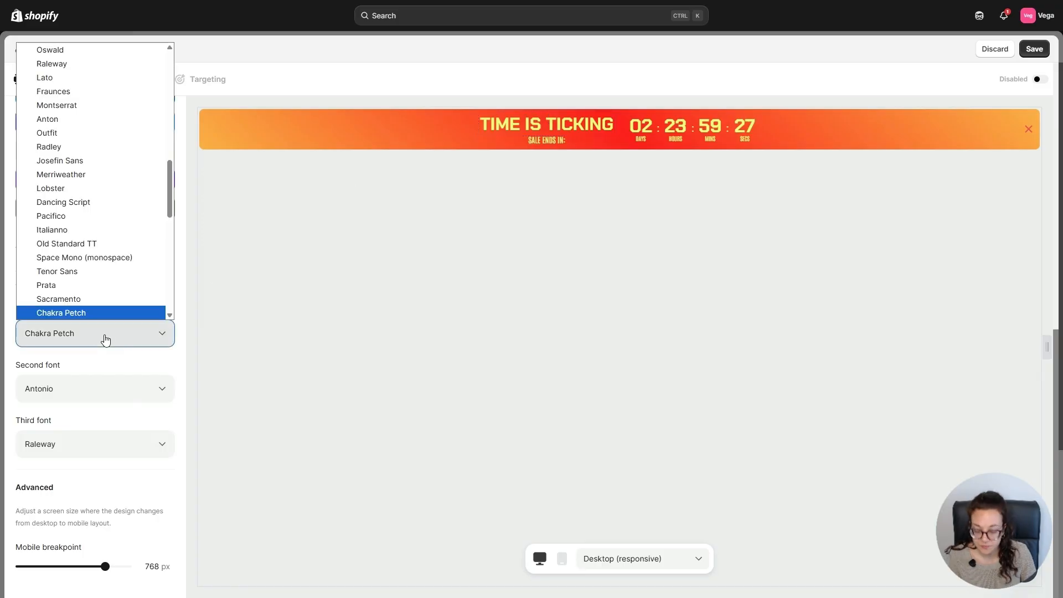
pyautogui.click(104, 72)
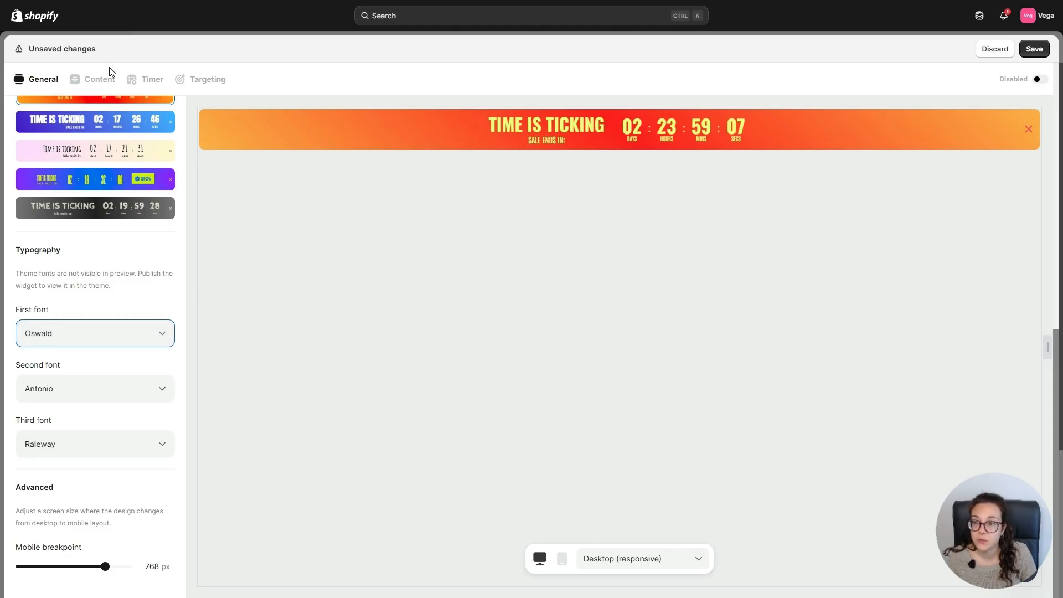
# Replace the "Time is ticking" headline text with "Black Friday Weekend Savings" and return to the component list.
pyautogui.click(101, 80)
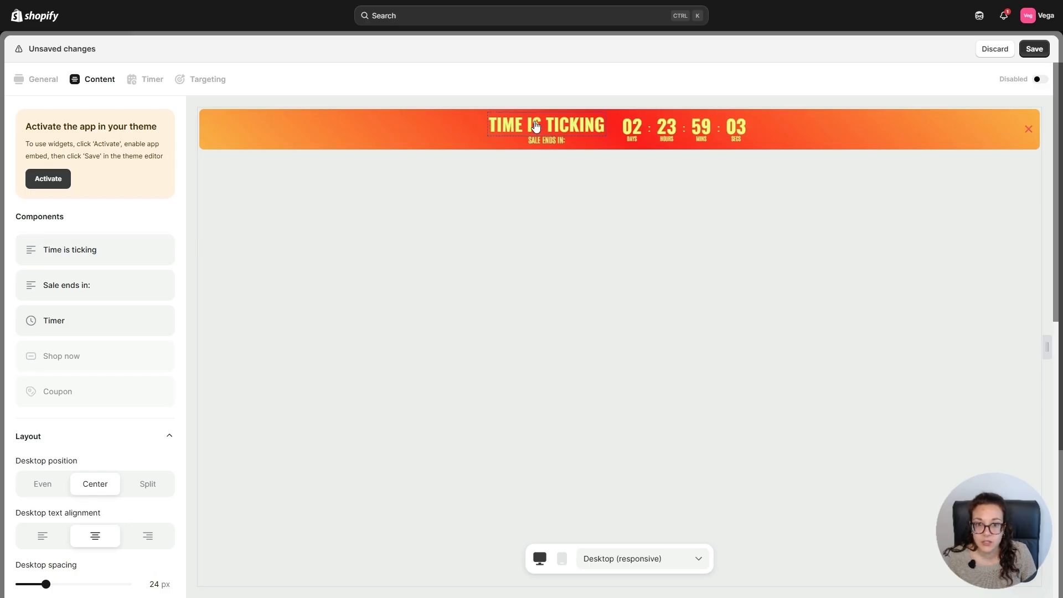
pyautogui.click(102, 254)
pyautogui.moveTo(124, 181); pyautogui.dragTo(2, 177)
pyautogui.write('Black Friday Weekend Savings')
pyautogui.click(183, 228)
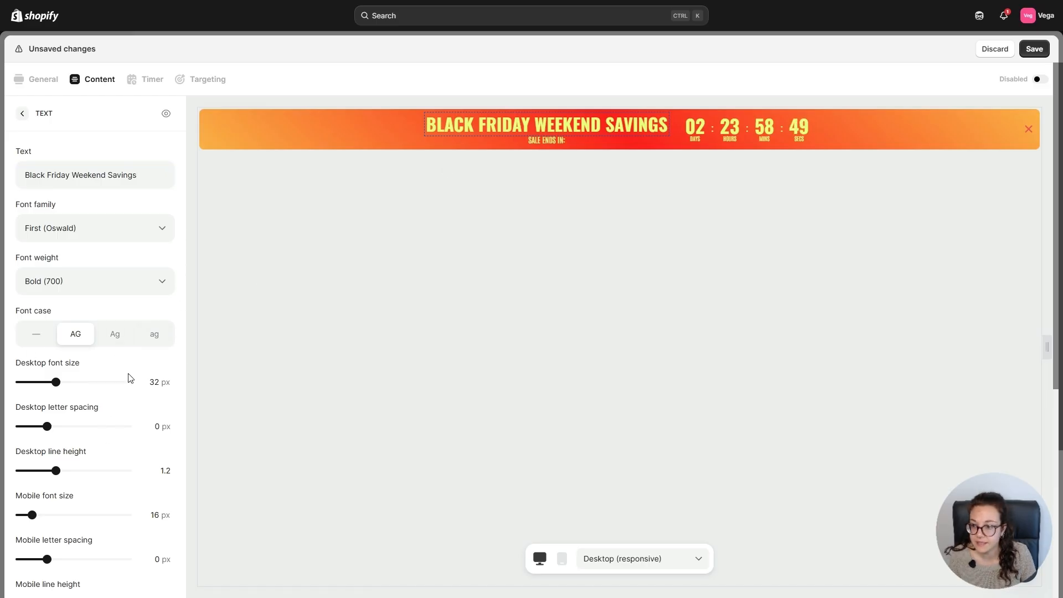
pyautogui.scroll(-2, 127, 427)
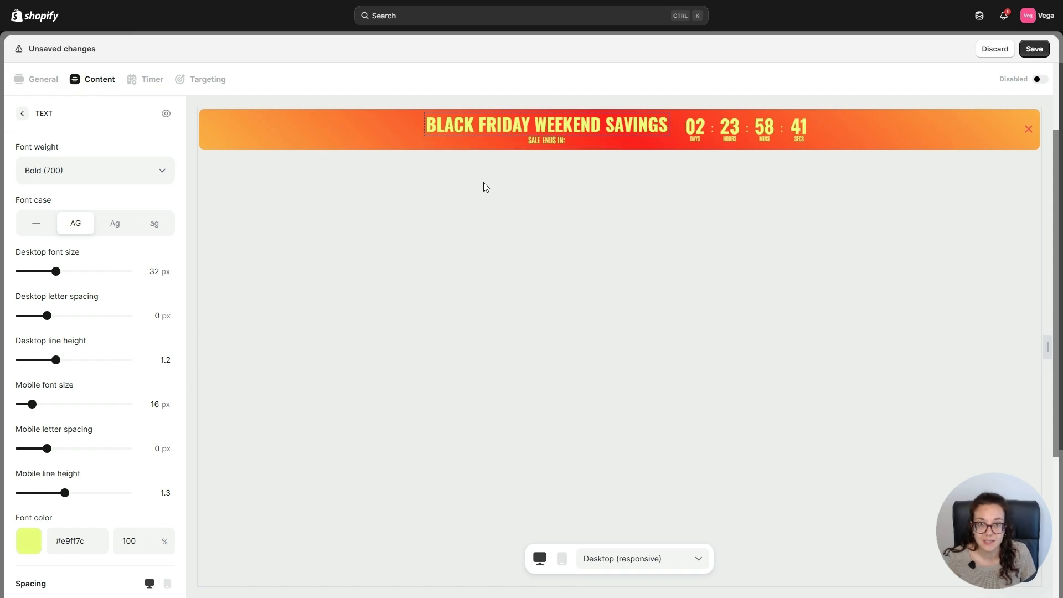
pyautogui.scroll(2, 101, 274)
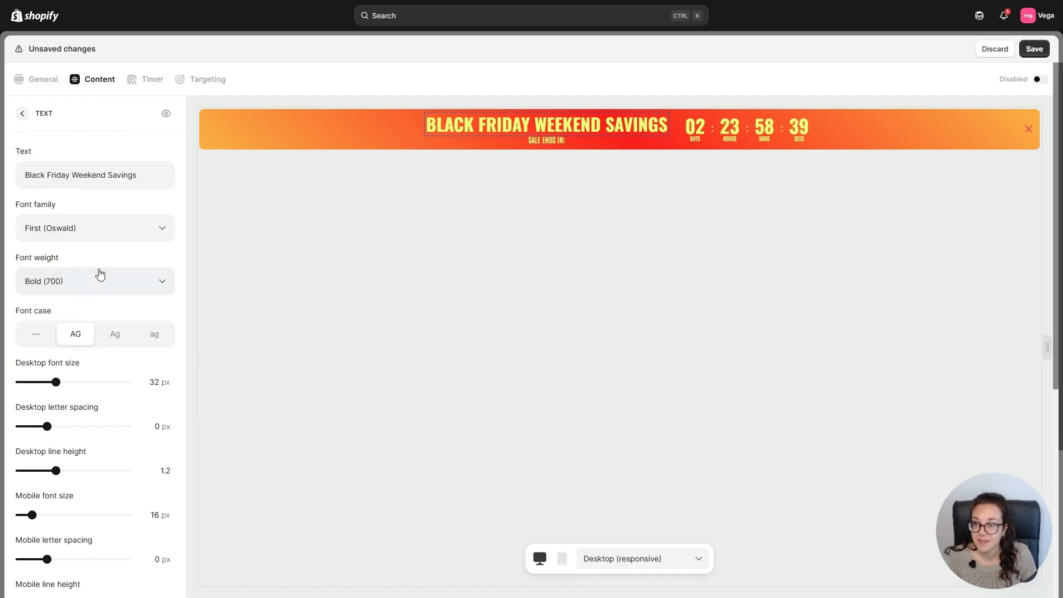
pyautogui.click(22, 115)
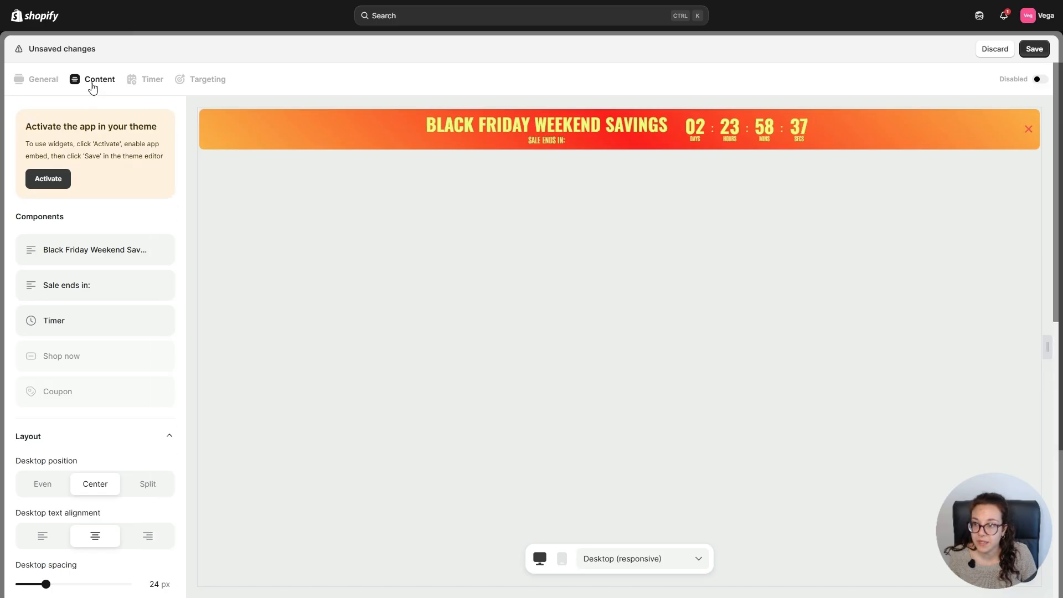
# Set the Timer component's digits to a 65 px font size and a 10 px gap.
pyautogui.click(74, 331)
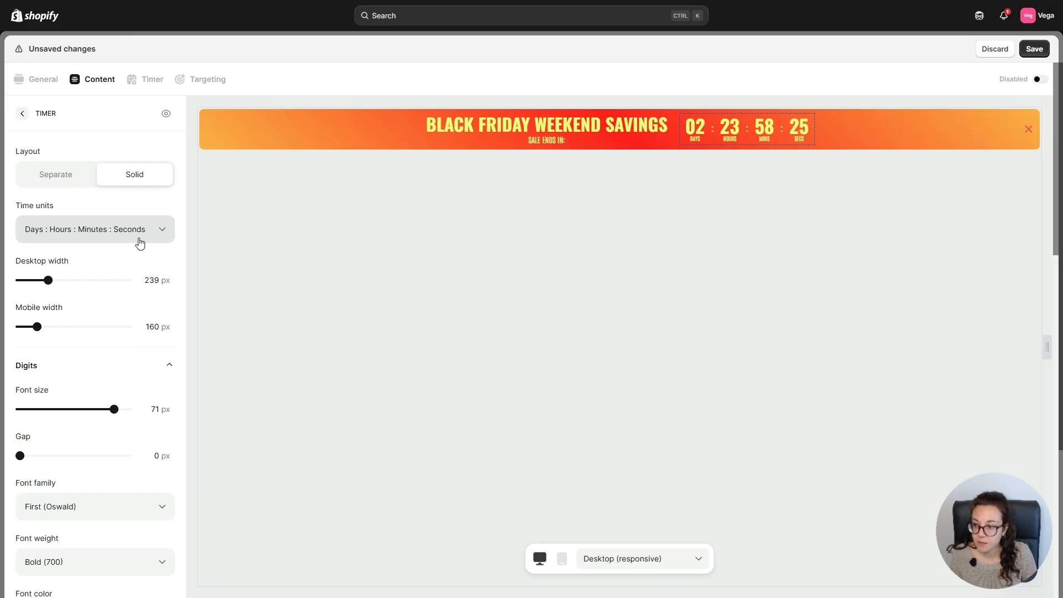
pyautogui.scroll(-3, 139, 244)
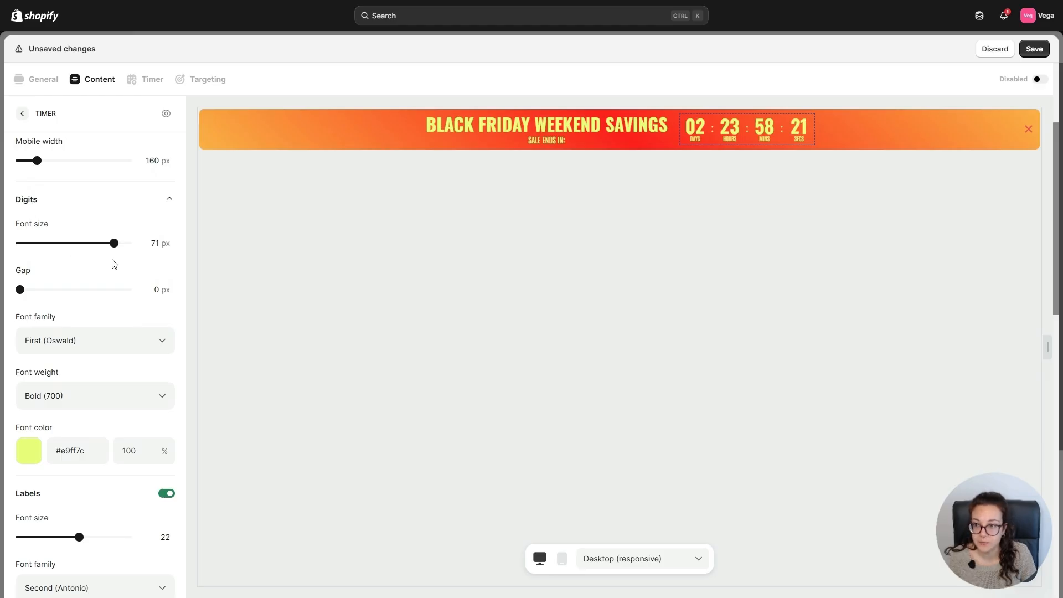
pyautogui.moveTo(114, 244); pyautogui.dragTo(107, 252)
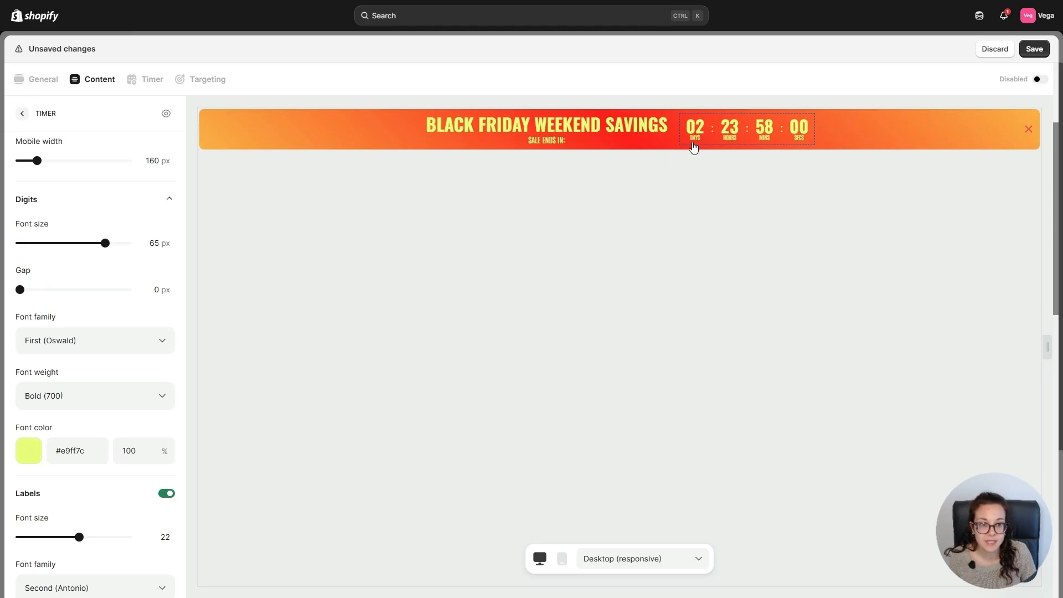
pyautogui.click(157, 288)
pyautogui.write('1')
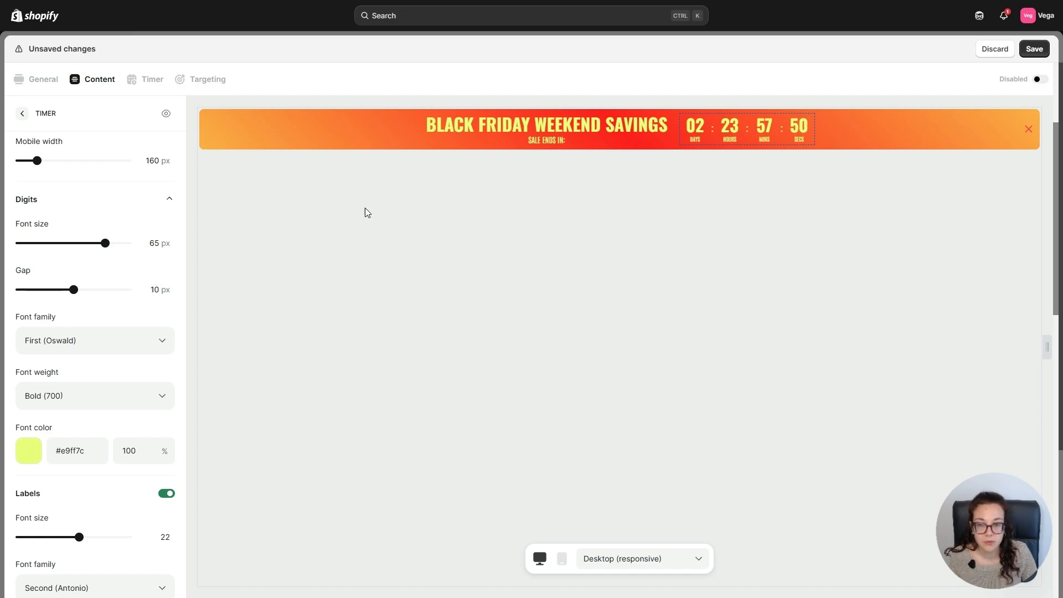
# Set the timer labels' font size to 29 and return to the component list.
pyautogui.scroll(-2, 133, 352)
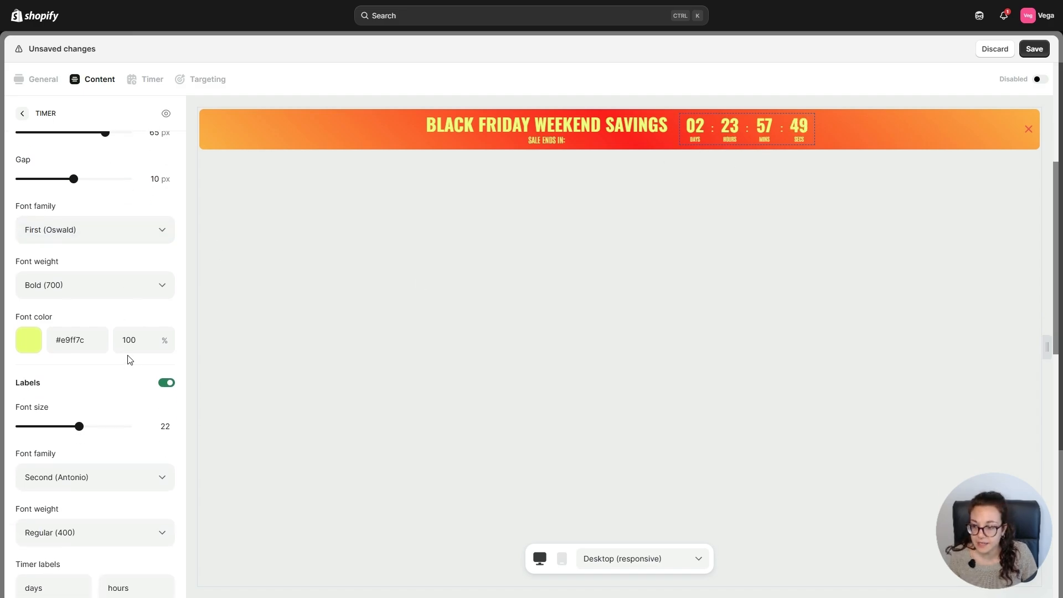
pyautogui.click(169, 425)
pyautogui.press('BackSpace')
pyautogui.write('9')
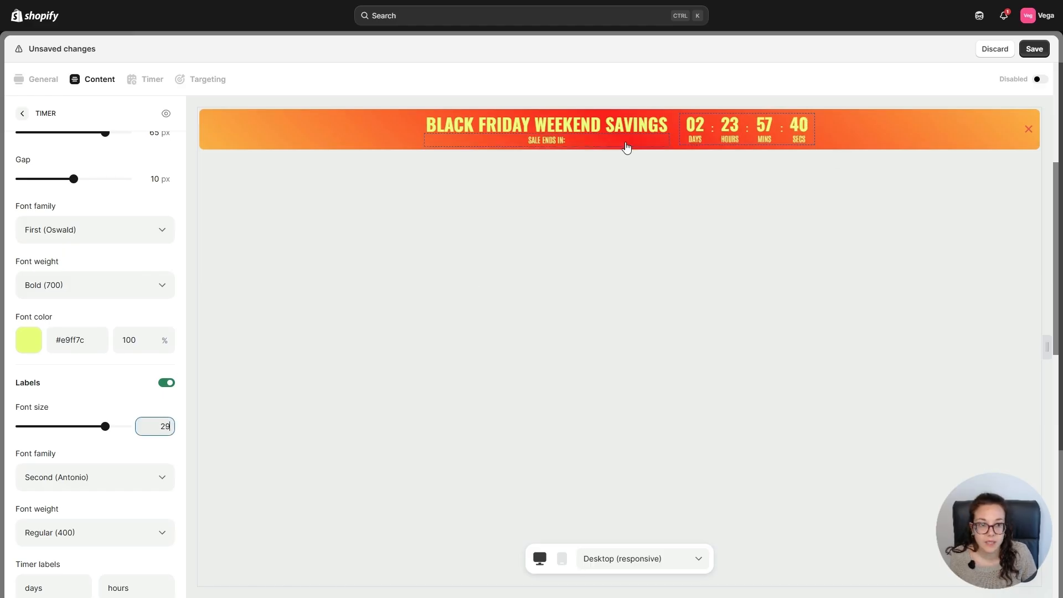
pyautogui.click(22, 113)
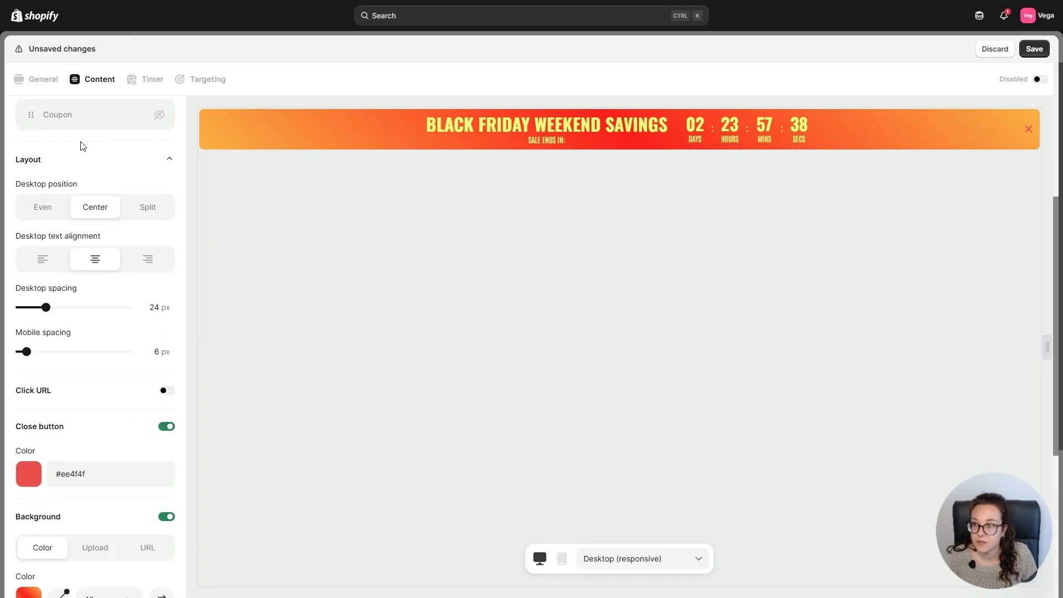
# Turn off the rounded corners of the countdown bar.
pyautogui.scroll(5, 127, 186)
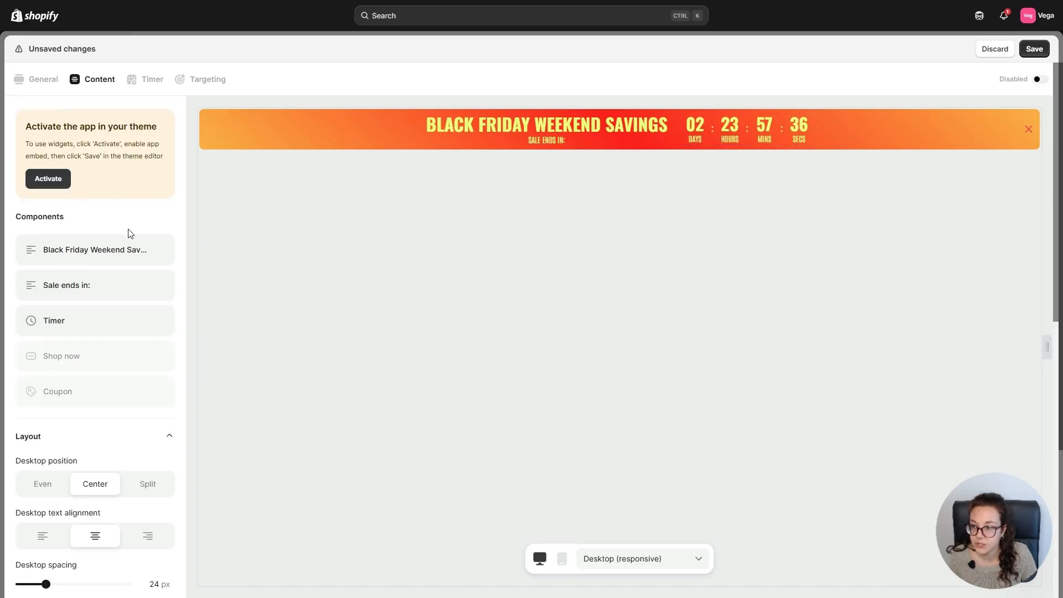
pyautogui.scroll(-8, 128, 234)
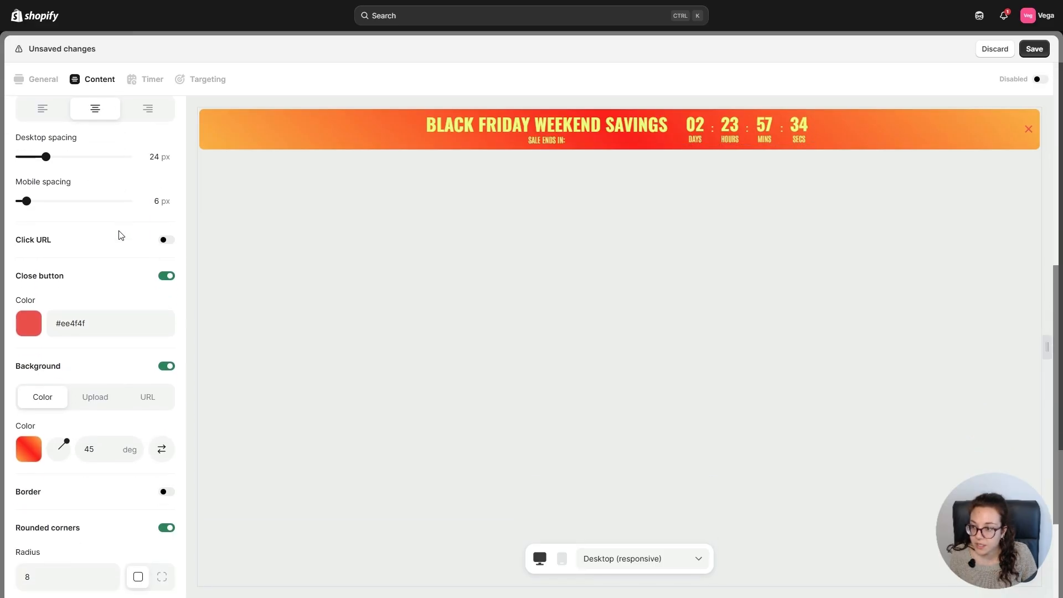
pyautogui.scroll(-2, 121, 236)
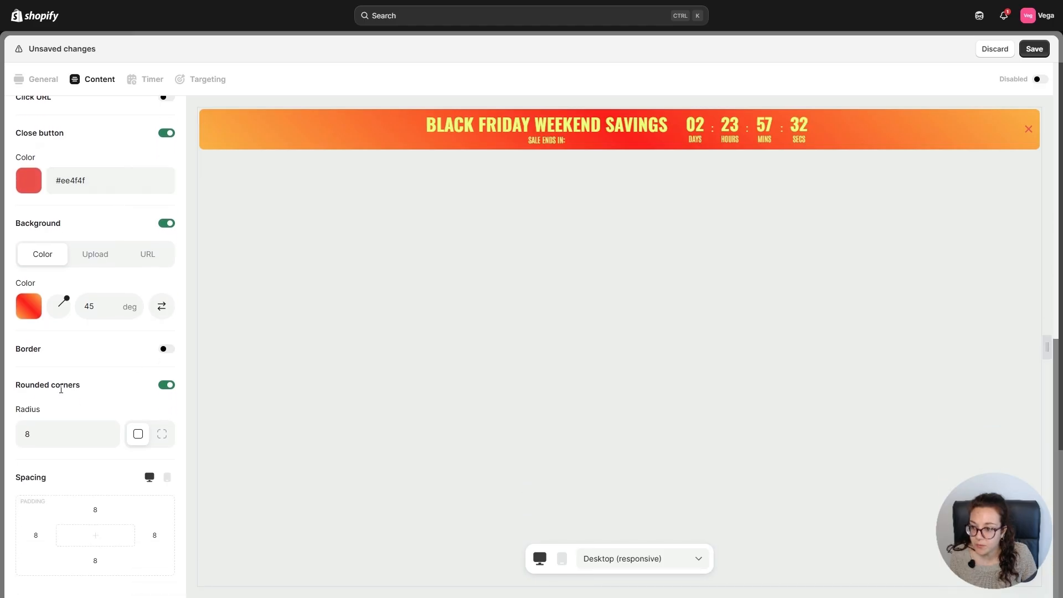
pyautogui.click(168, 384)
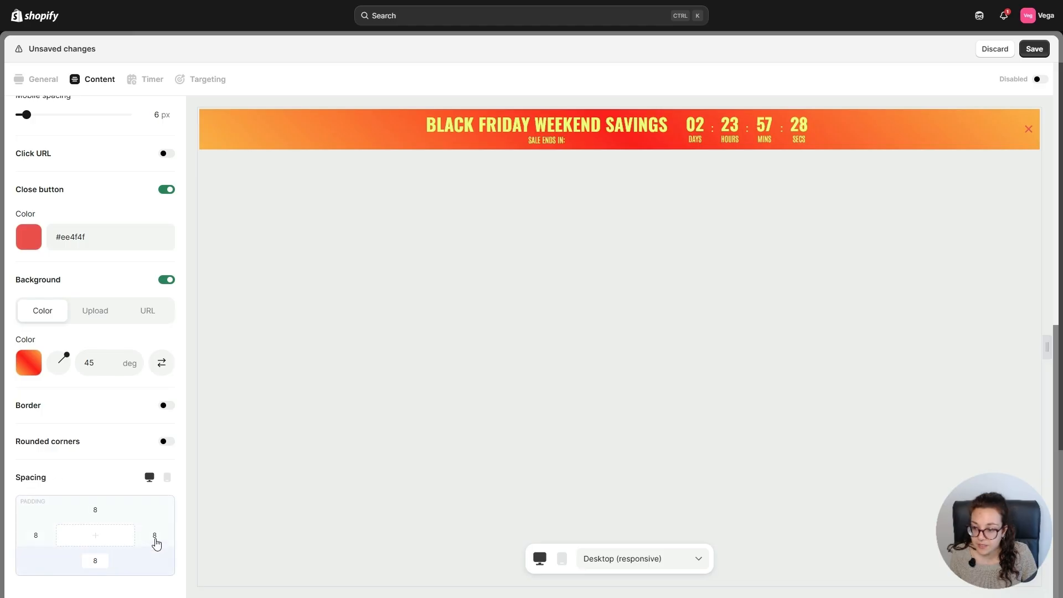
# Set the bar's desktop padding to 6 at top and bottom and 0 on both sides, and check the mobile preview.
pyautogui.moveTo(100, 510); pyautogui.dragTo(82, 517)
pyautogui.write('6')
pyautogui.moveTo(101, 561); pyautogui.dragTo(85, 562)
pyautogui.write('6')
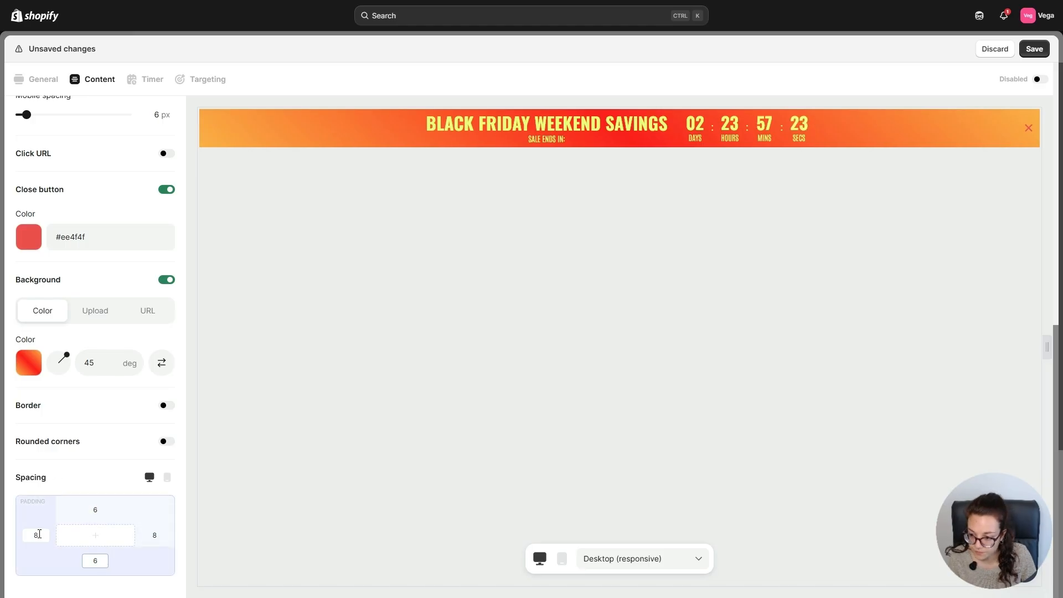
pyautogui.moveTo(39, 534); pyautogui.dragTo(27, 536)
pyautogui.write('0')
pyautogui.moveTo(157, 535); pyautogui.dragTo(146, 536)
pyautogui.write('0')
pyautogui.click(271, 412)
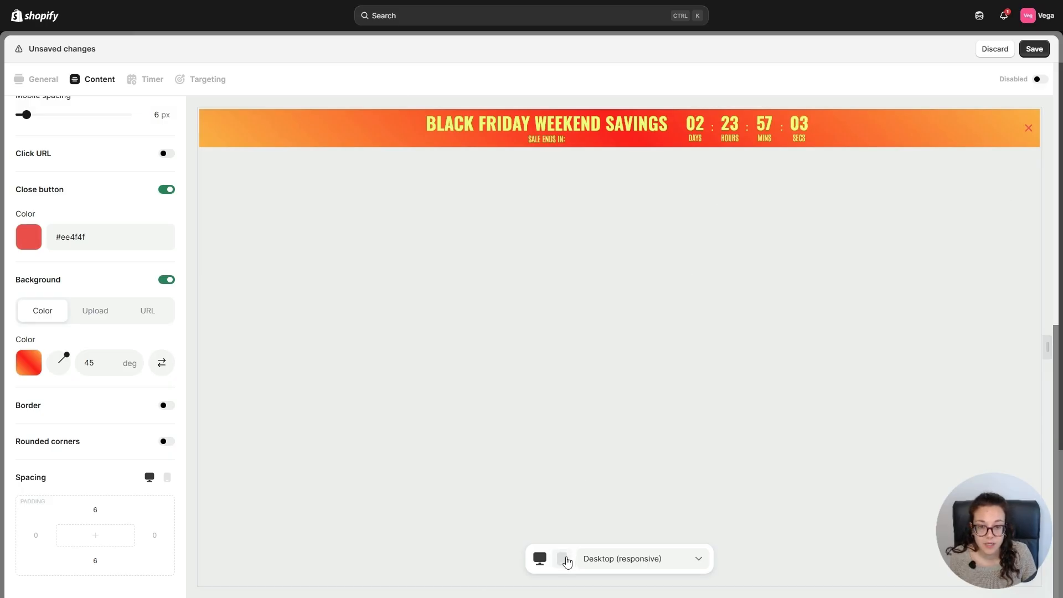
pyautogui.click(564, 559)
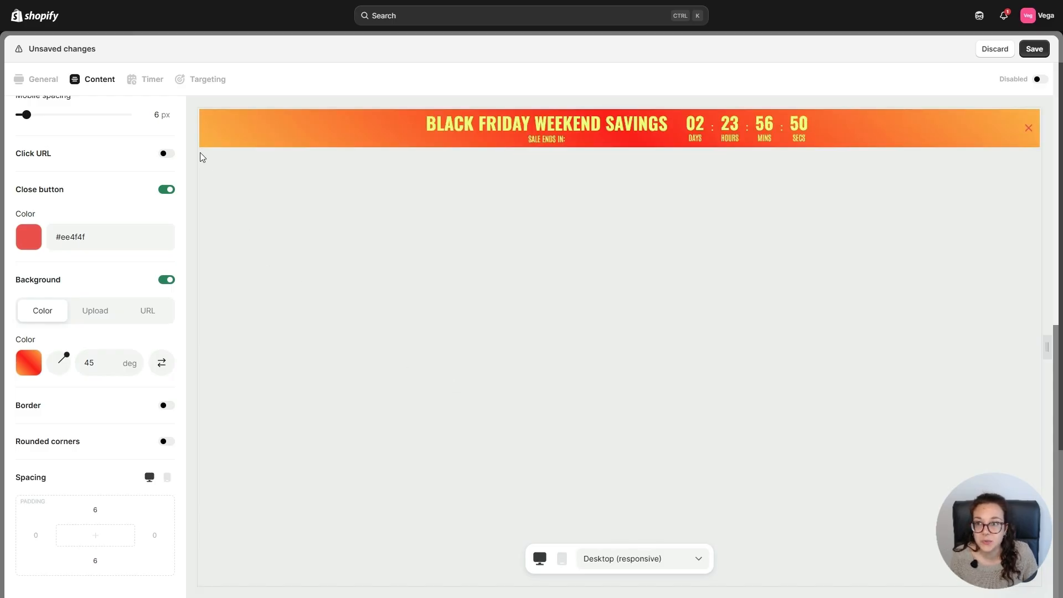
# Make the countdown a fixed-date timer ending 2025-12-01 at 12:00 PM, with the timer hidden when it ends.
pyautogui.click(154, 87)
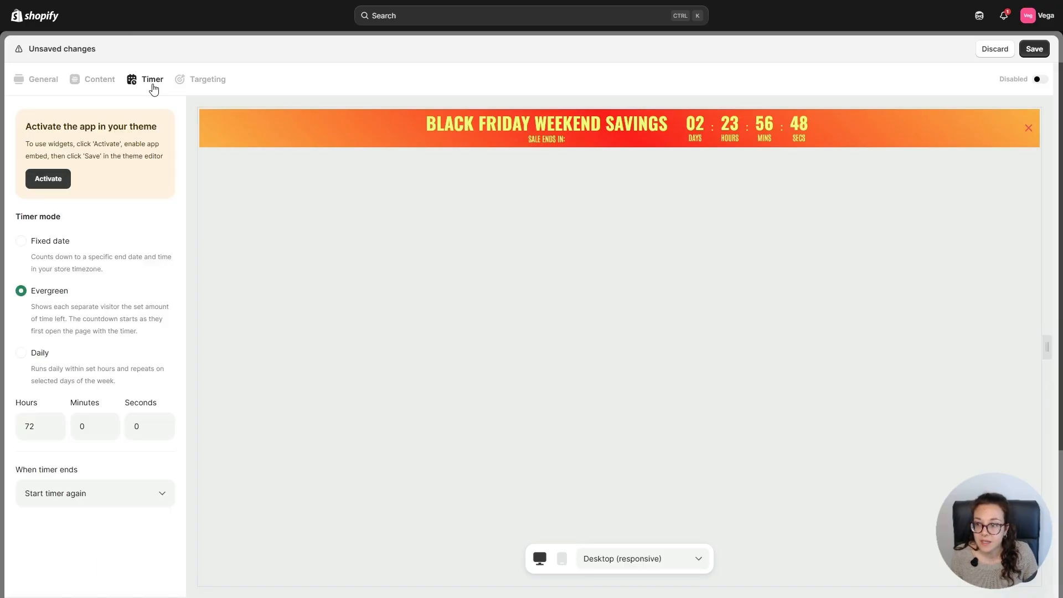
pyautogui.click(22, 242)
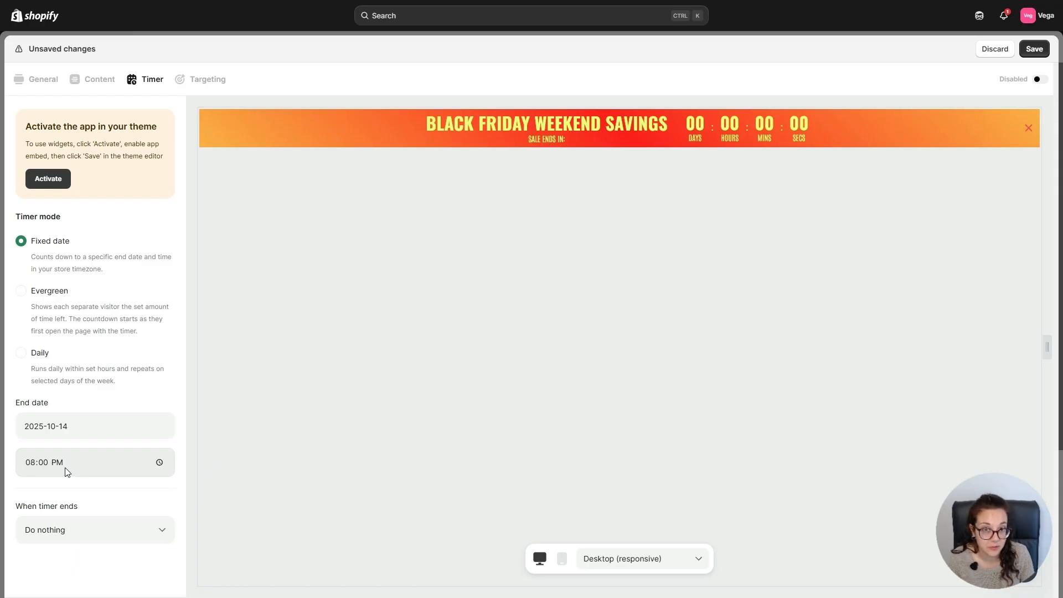
pyautogui.click(49, 502)
pyautogui.click(37, 465)
pyautogui.write('12')
pyautogui.click(180, 468)
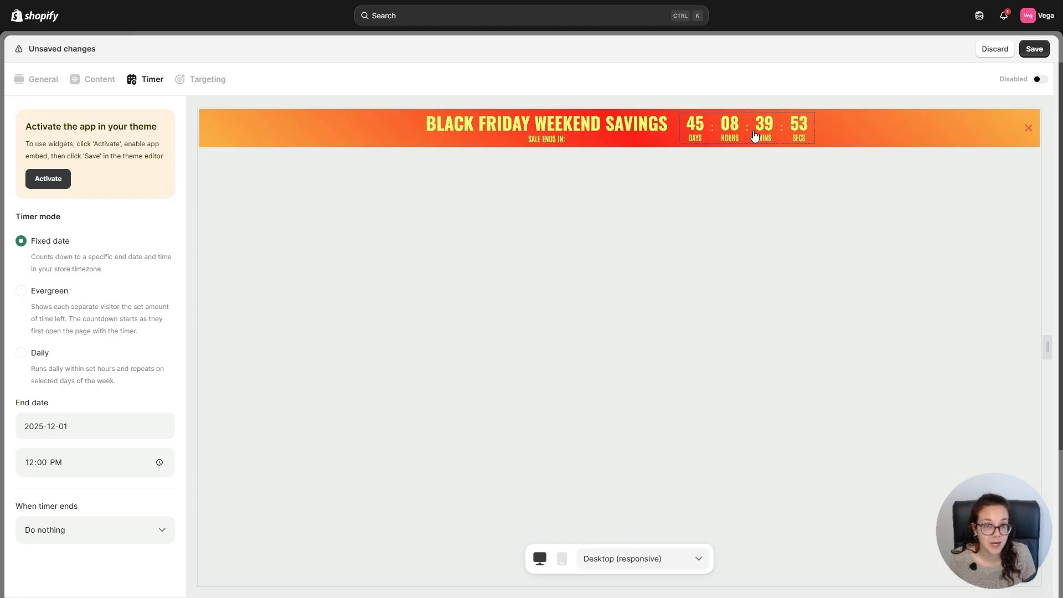
pyautogui.click(127, 540)
pyautogui.click(54, 567)
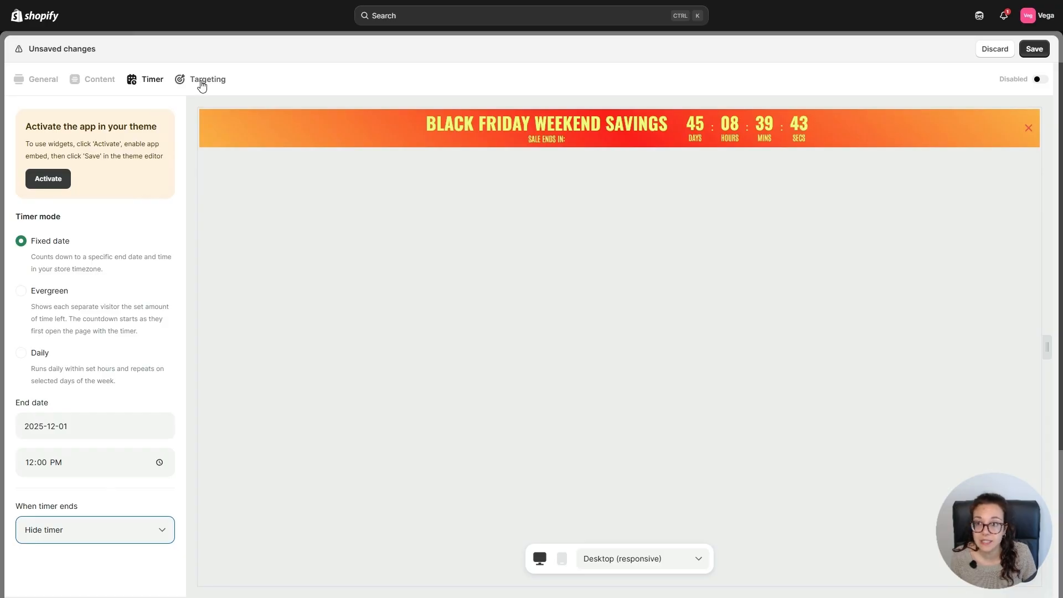
# Review the page targeting, then save and enable the bar widget and close its editor.
pyautogui.click(217, 80)
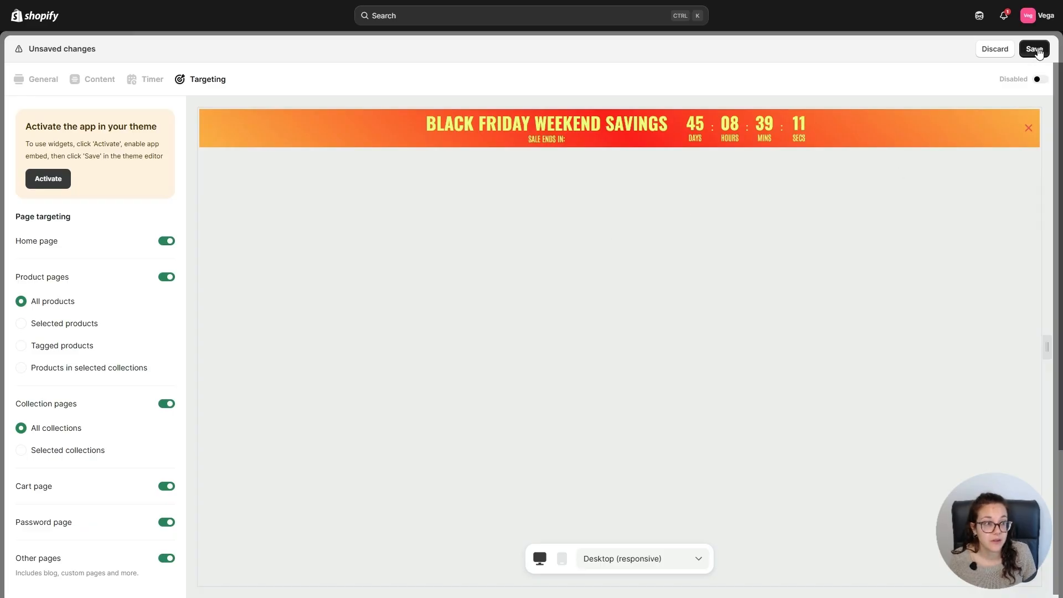
pyautogui.click(1035, 49)
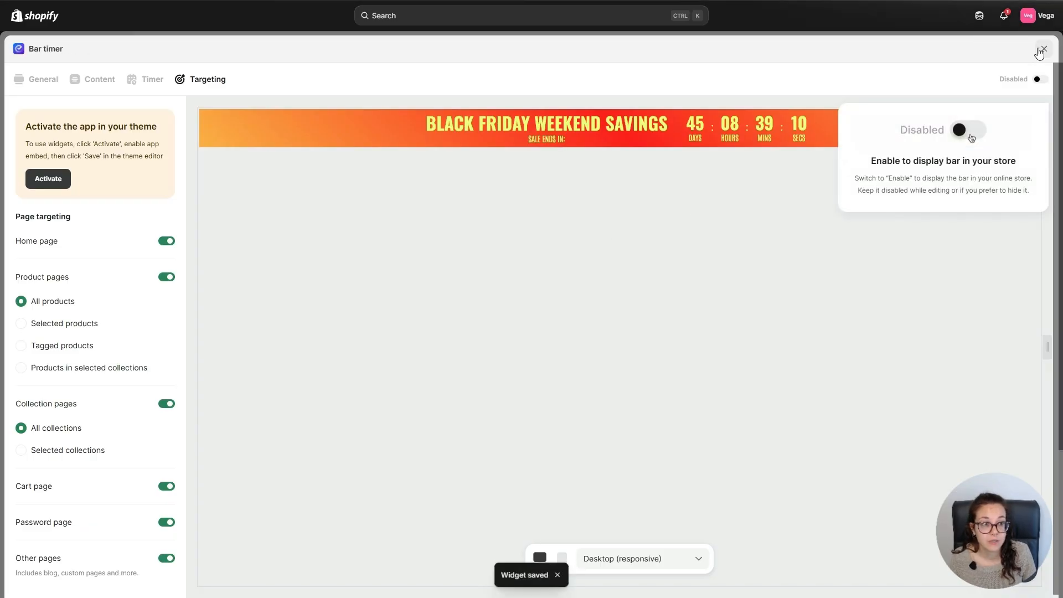
pyautogui.click(1037, 81)
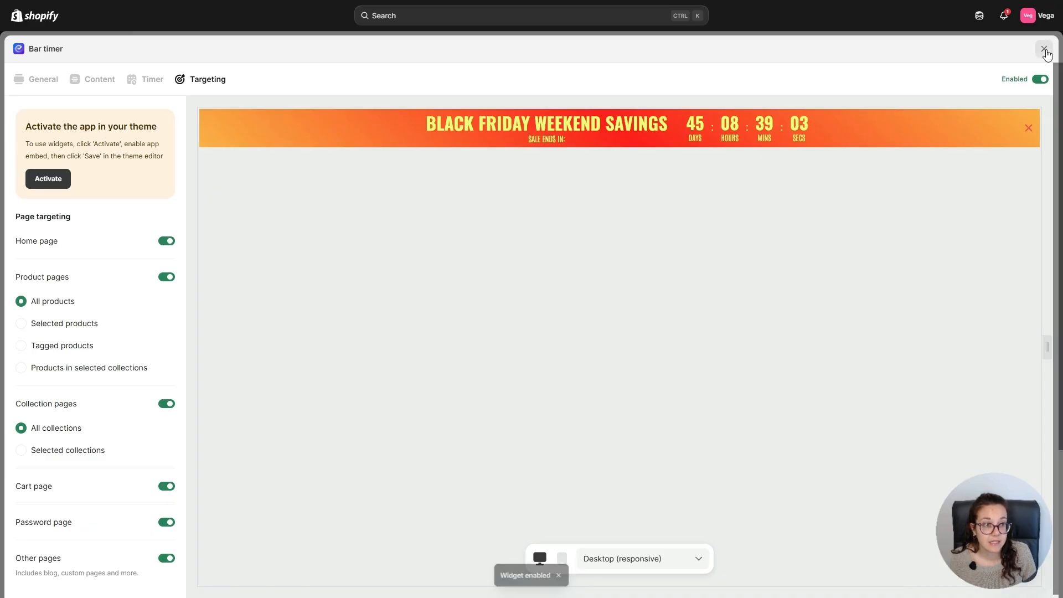
pyautogui.click(1044, 49)
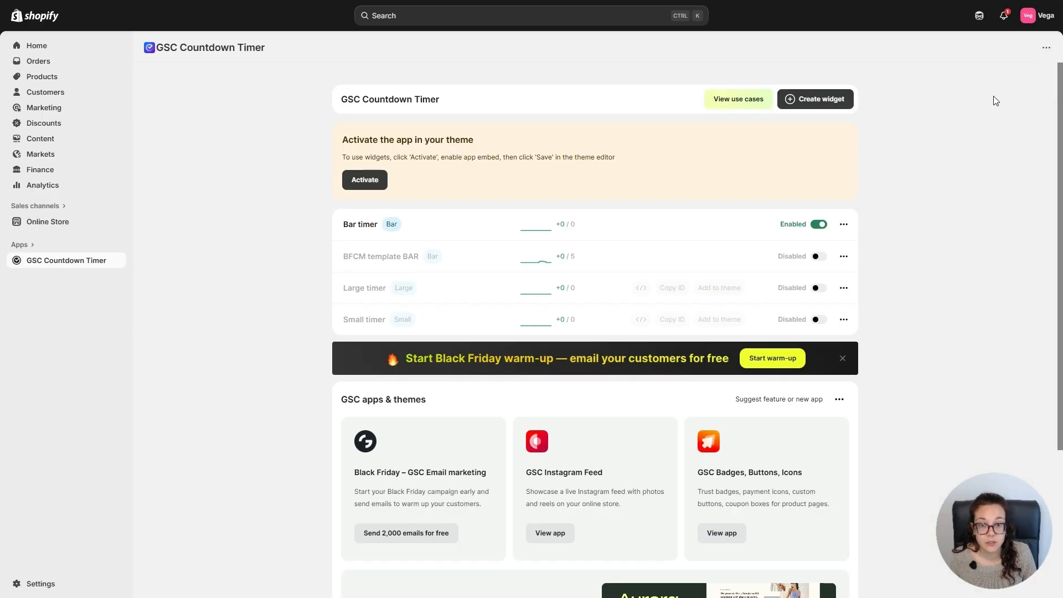
# Open the G - timer theme for customization in desktop view and enable its GSC Timer Widgets app embed.
pyautogui.click(53, 225)
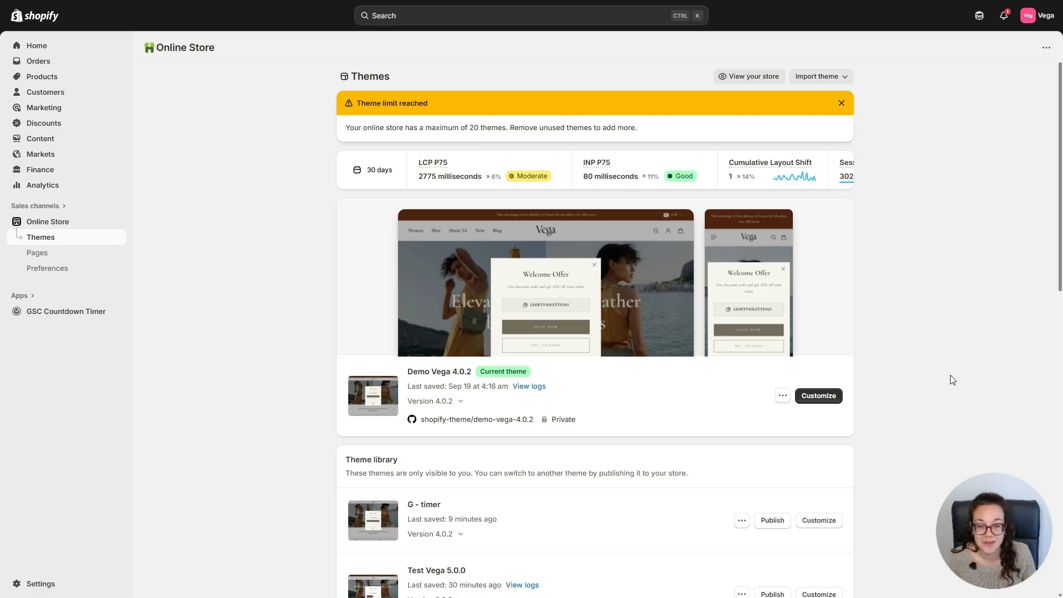
pyautogui.scroll(-3, 954, 380)
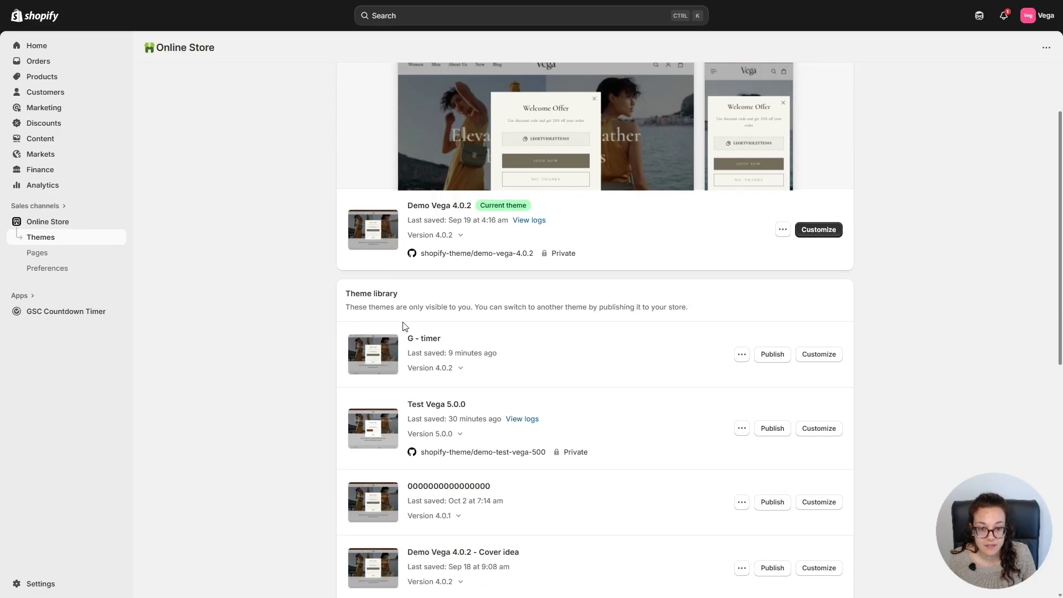
pyautogui.click(813, 356)
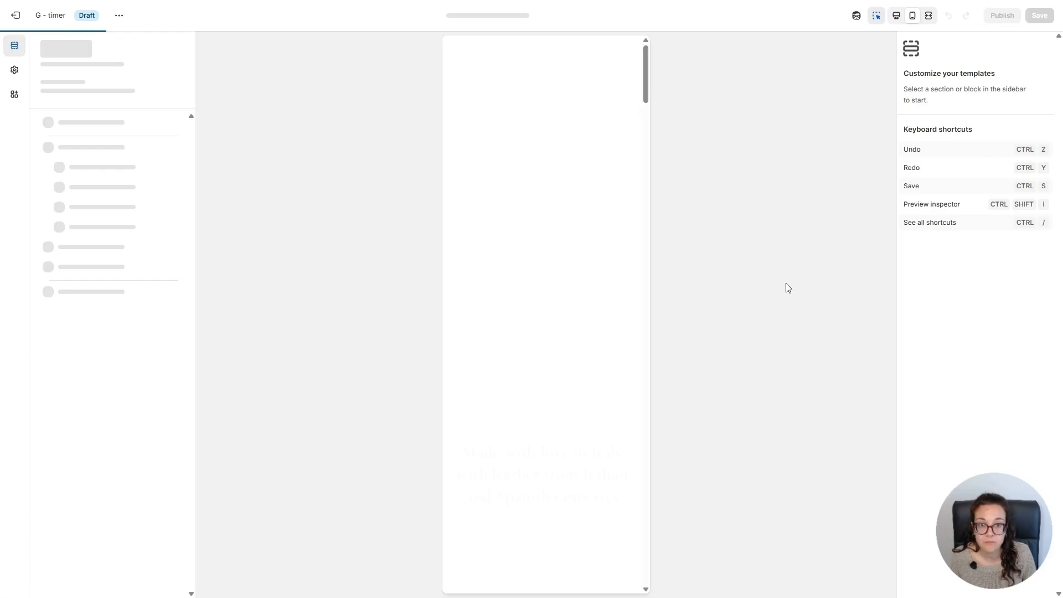
pyautogui.click(896, 17)
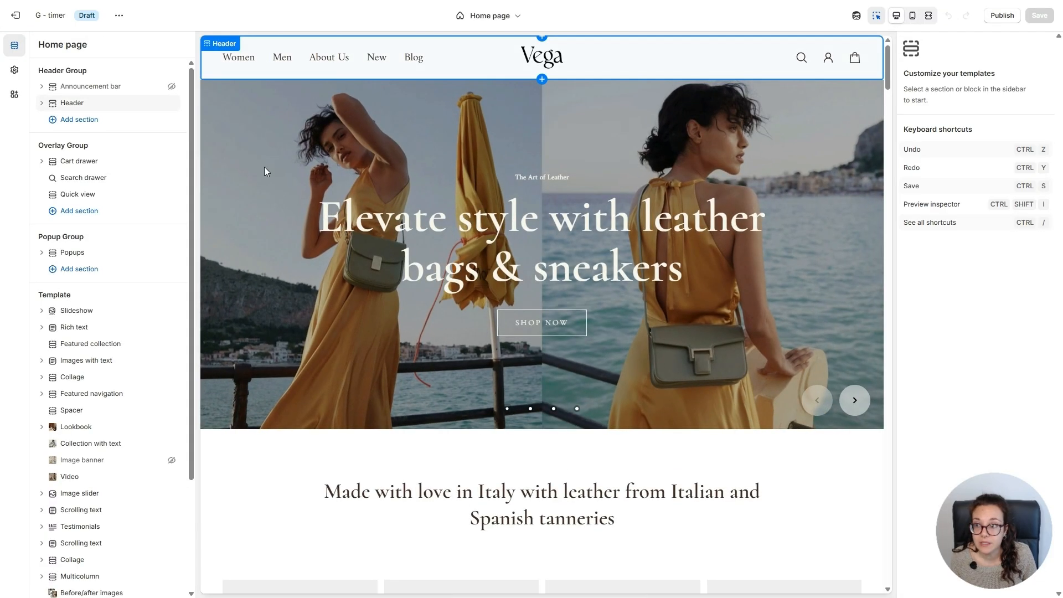
pyautogui.click(15, 95)
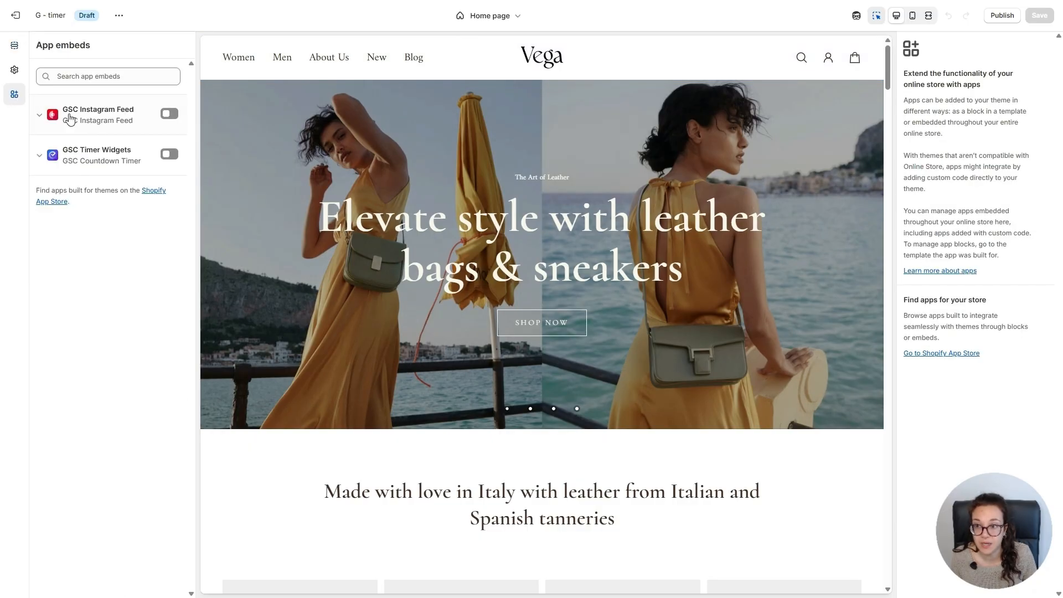
pyautogui.click(170, 154)
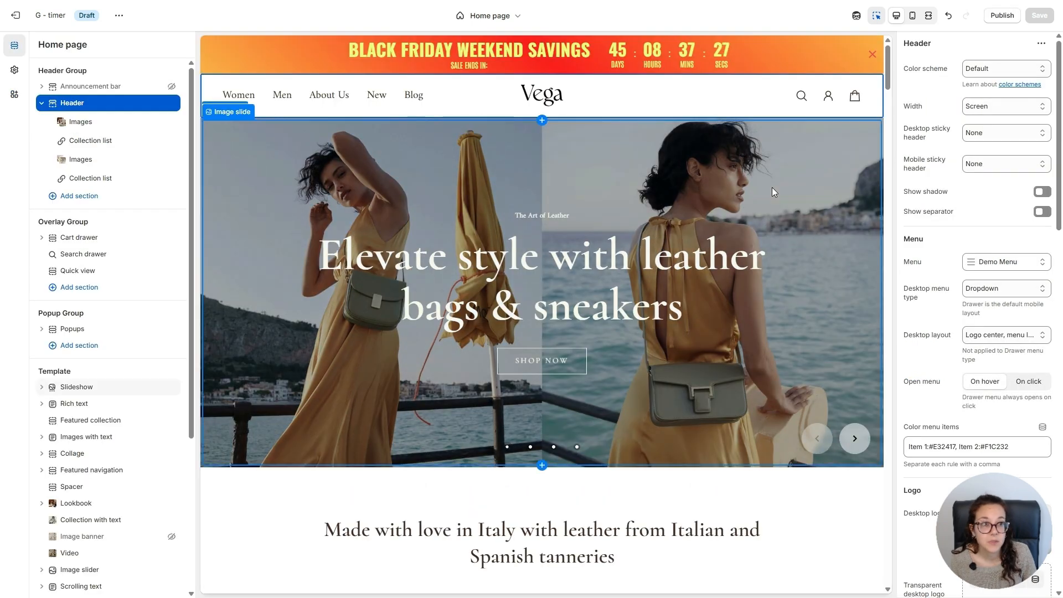
# Examine how the countdown bar displays and behaves along the home page in the desktop, mobile and fullscreen previews.
pyautogui.scroll(-10, 836, 190)
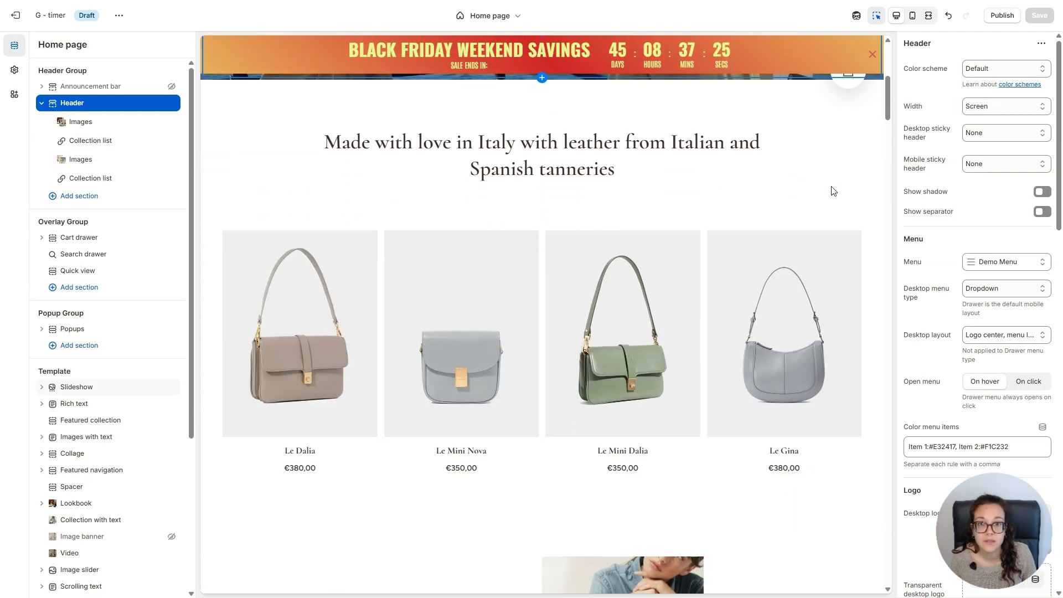
pyautogui.scroll(-6, 831, 191)
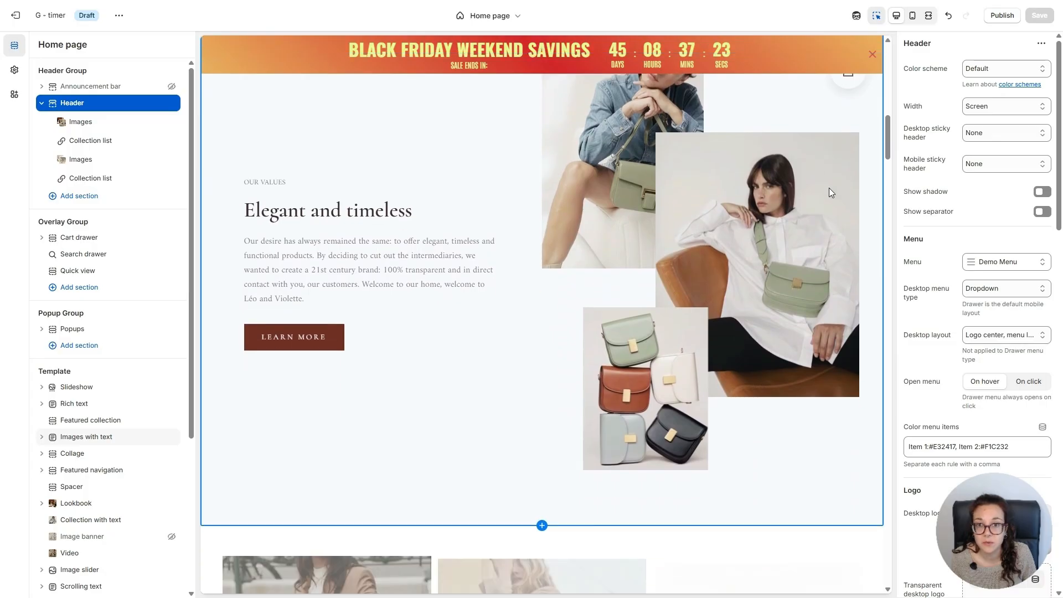
pyautogui.scroll(15, 829, 188)
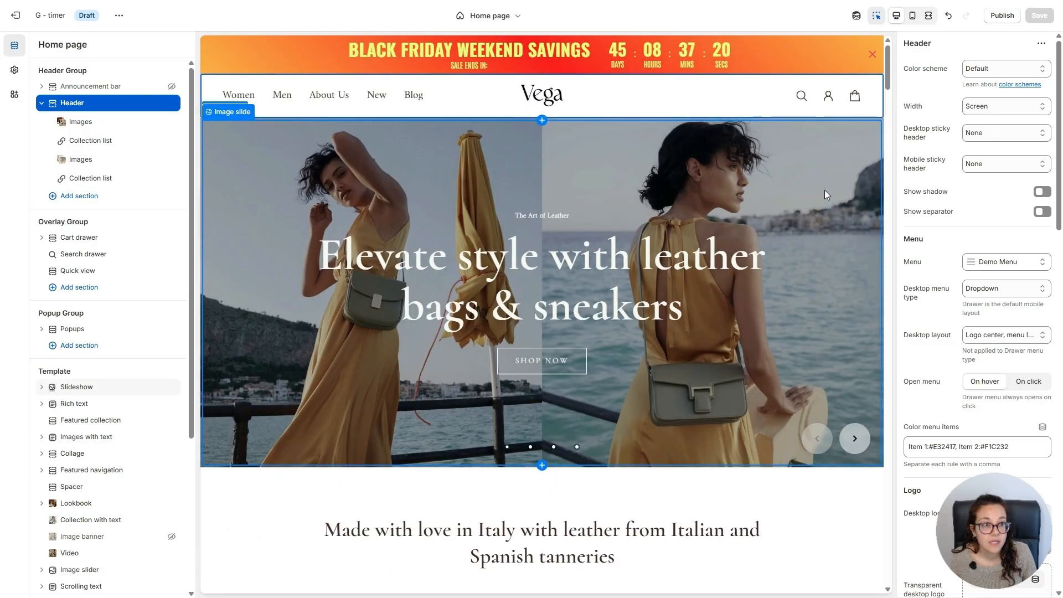
pyautogui.click(913, 15)
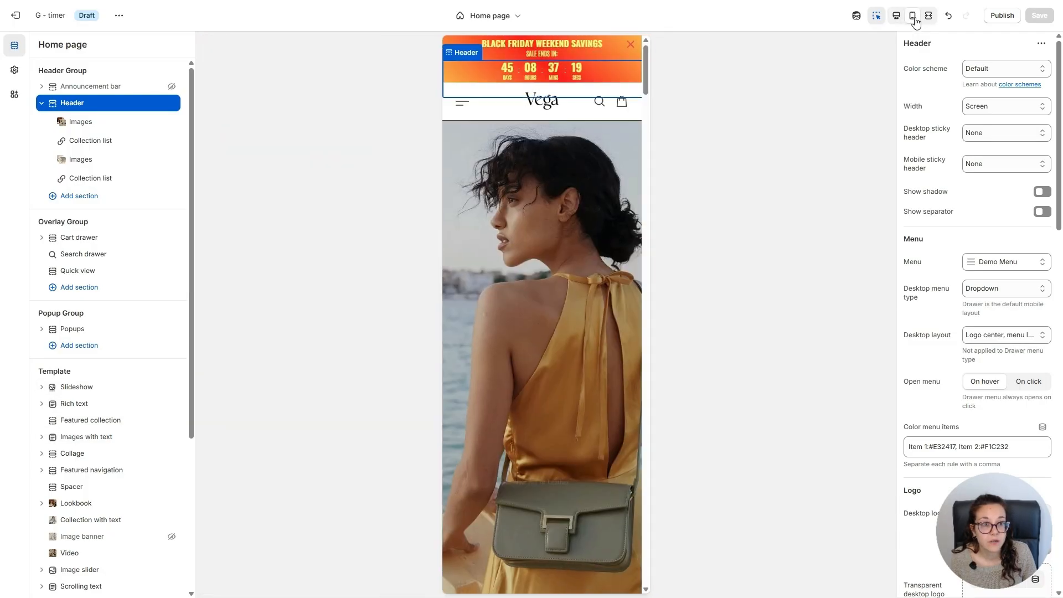
pyautogui.scroll(-10, 606, 198)
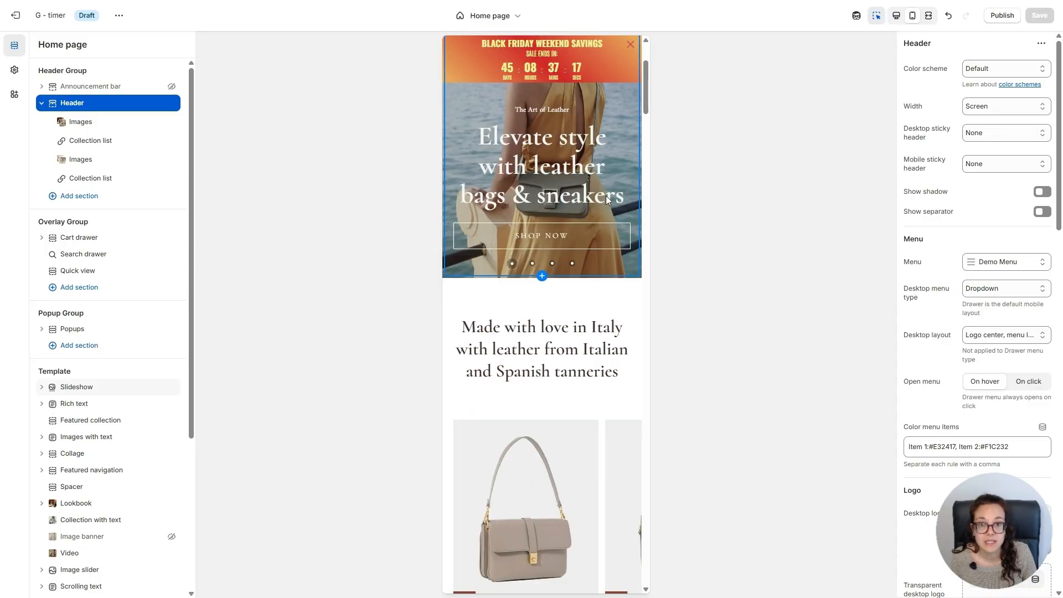
pyautogui.scroll(-7, 607, 201)
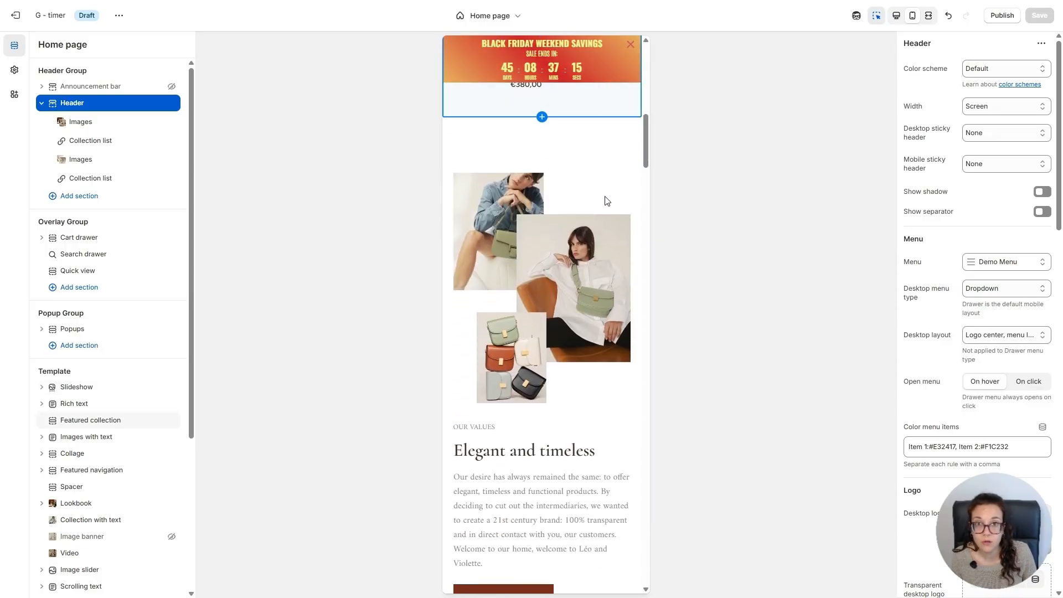
pyautogui.scroll(-1, 606, 202)
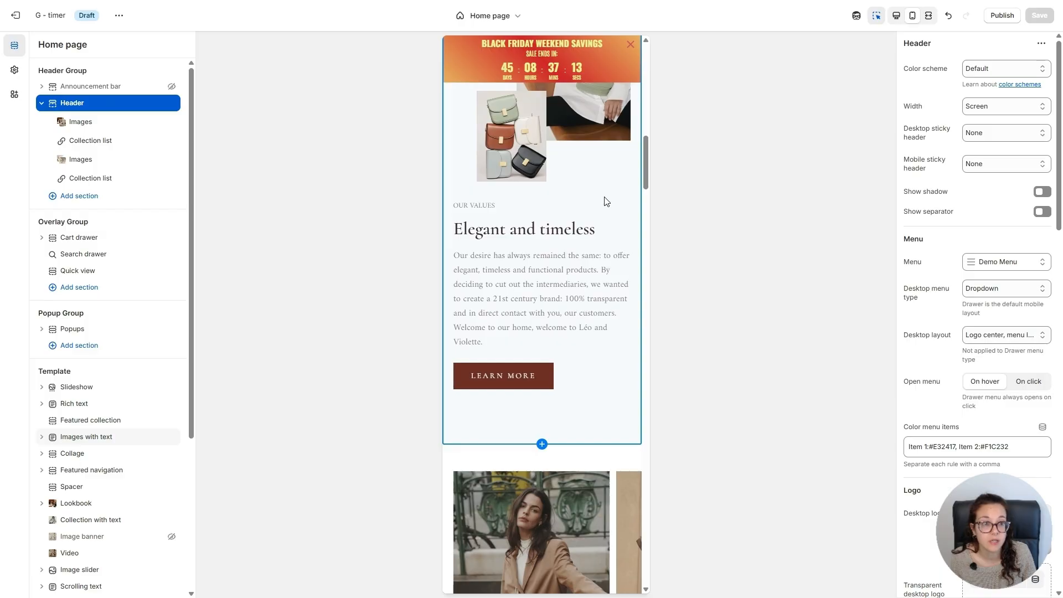
pyautogui.click(931, 17)
pyautogui.scroll(15, 718, 162)
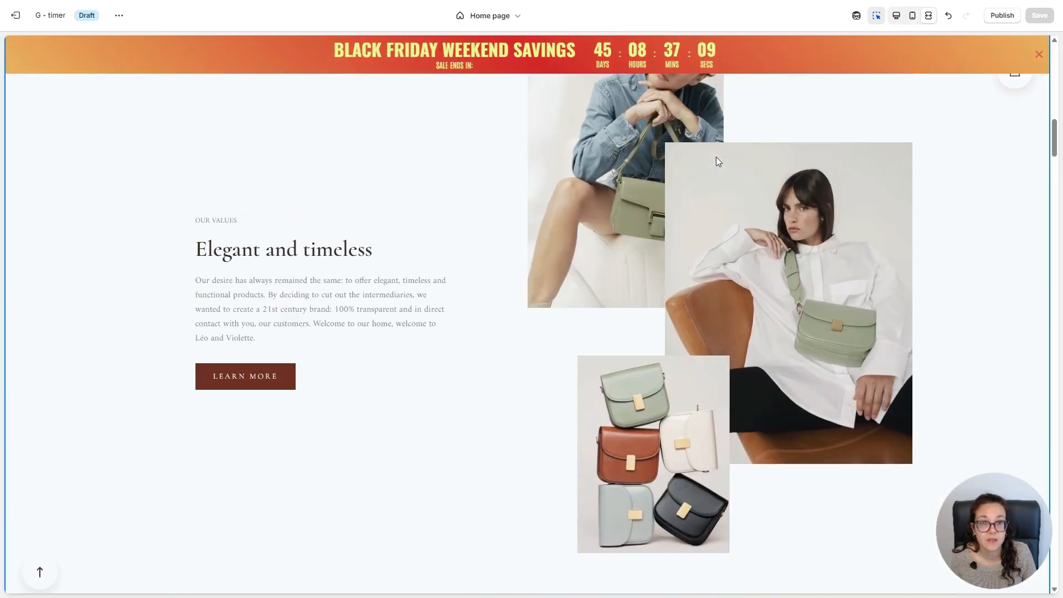
pyautogui.scroll(10, 716, 161)
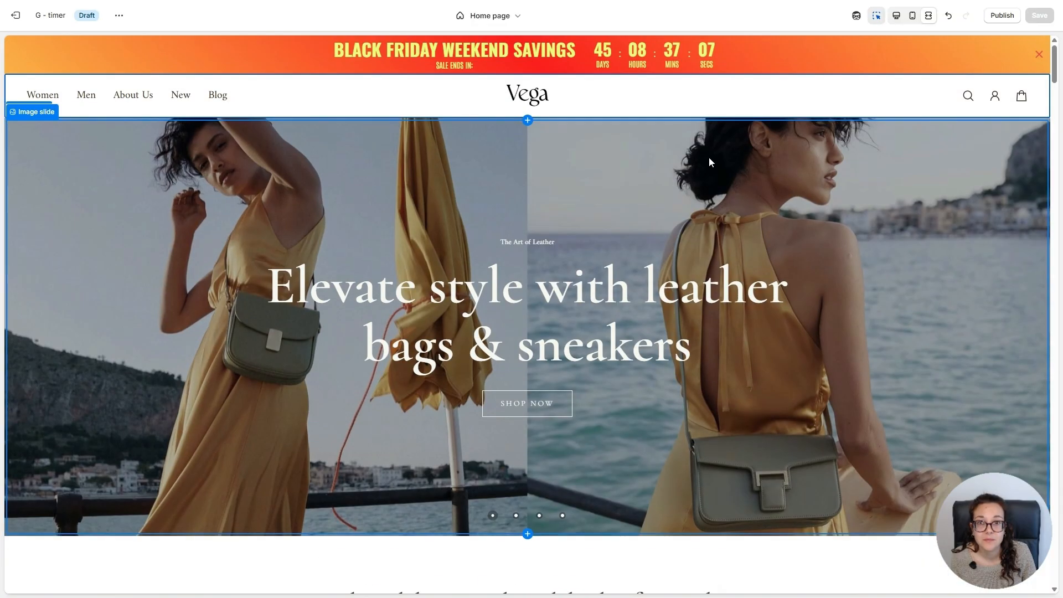